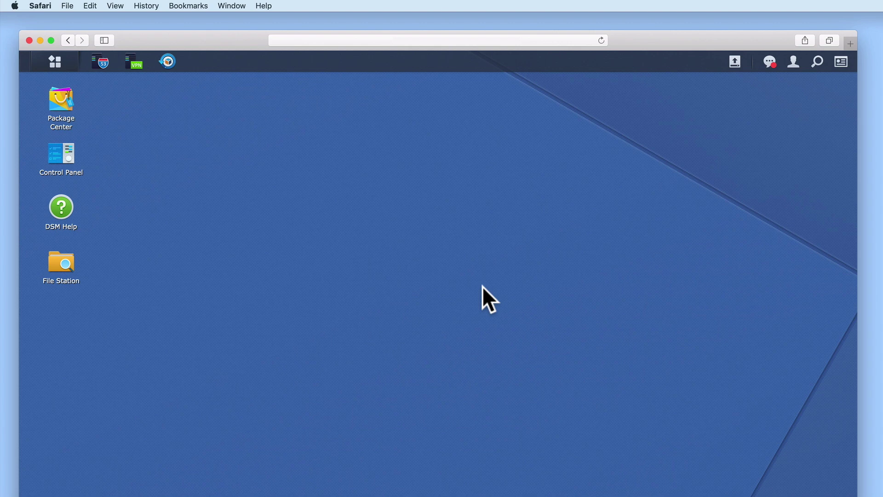
Launch File Station from the DSM desktop to see the NAS shared folders.
{"action": "left_click", "coordinate": [64, 279]}
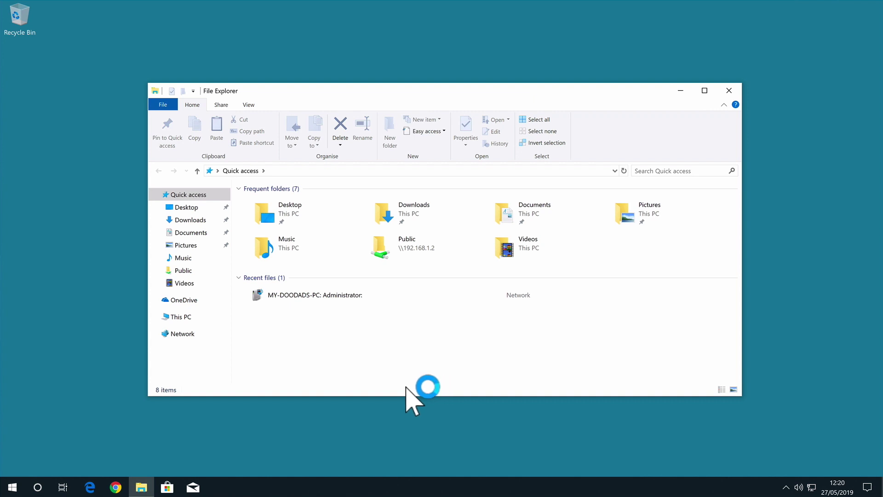
In File Explorer, show the Users folder on Local Disk (C:) under This PC.
{"action": "left_click", "coordinate": [193, 321]}
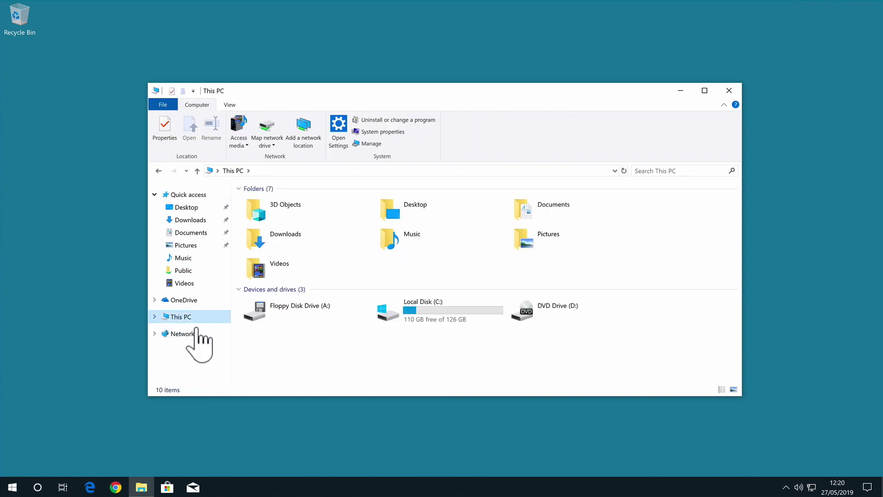
{"action": "double_click", "coordinate": [439, 322]}
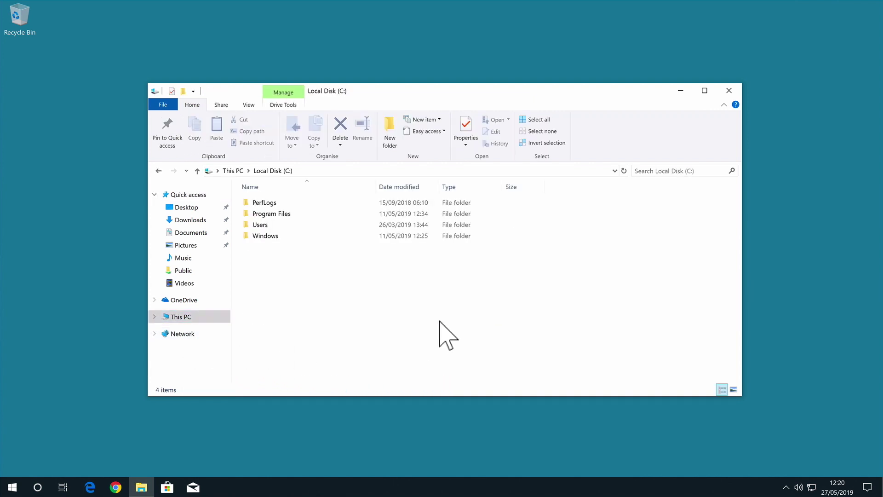
{"action": "left_click", "coordinate": [271, 226]}
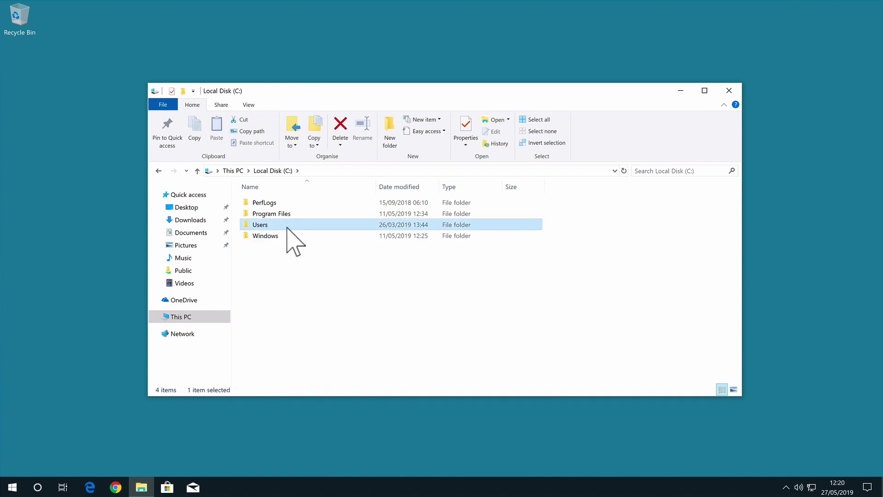
{"action": "double_click", "coordinate": [286, 226]}
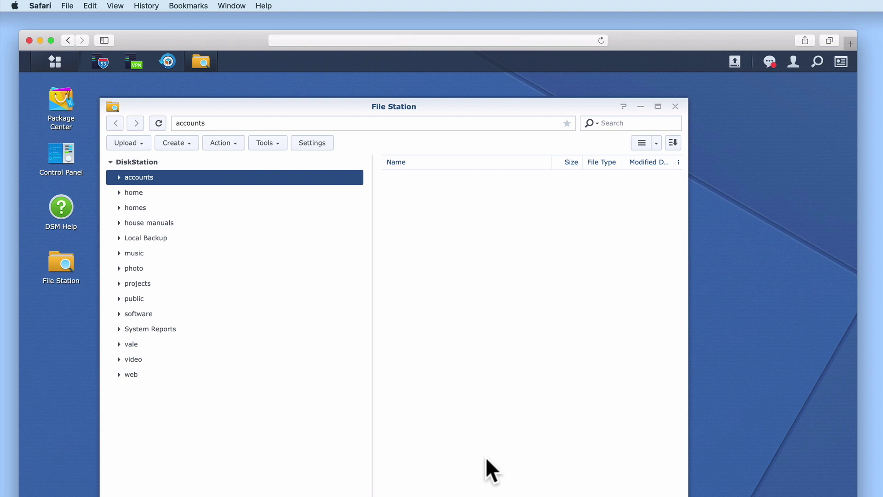
View the home folder's contents, then the homes folder listing each user's folder.
{"action": "left_click", "coordinate": [139, 193]}
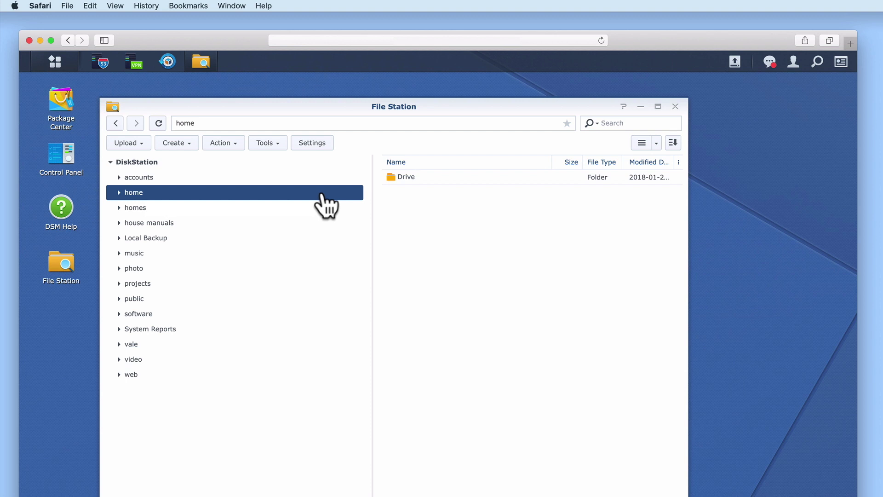
{"action": "left_click", "coordinate": [286, 210]}
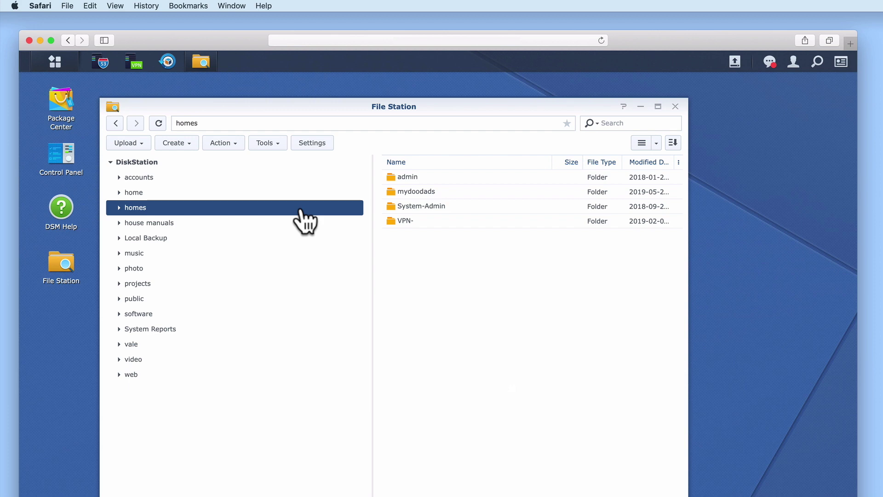
Close File Station and log out of the administrator account.
{"action": "left_click", "coordinate": [675, 106]}
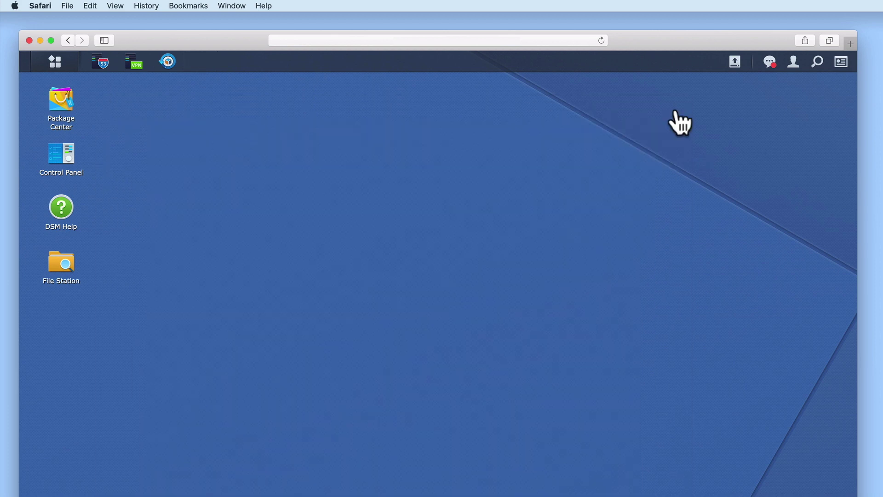
{"action": "left_click", "coordinate": [792, 64]}
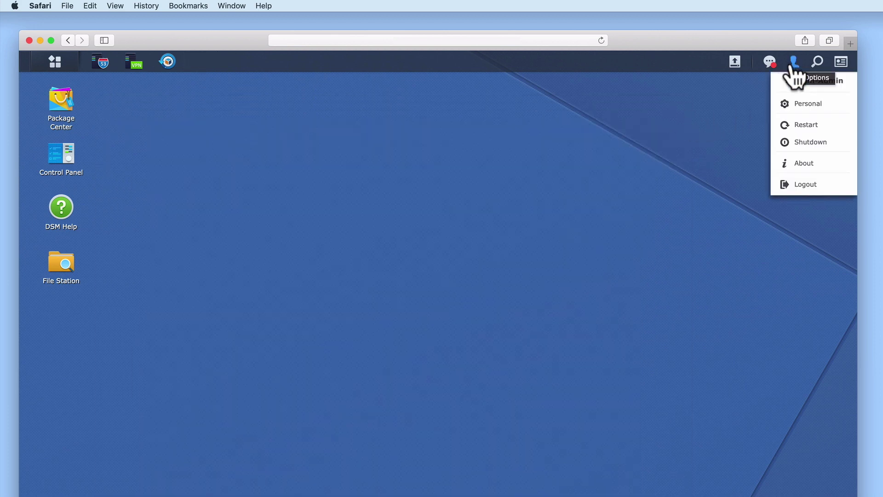
{"action": "left_click", "coordinate": [804, 185]}
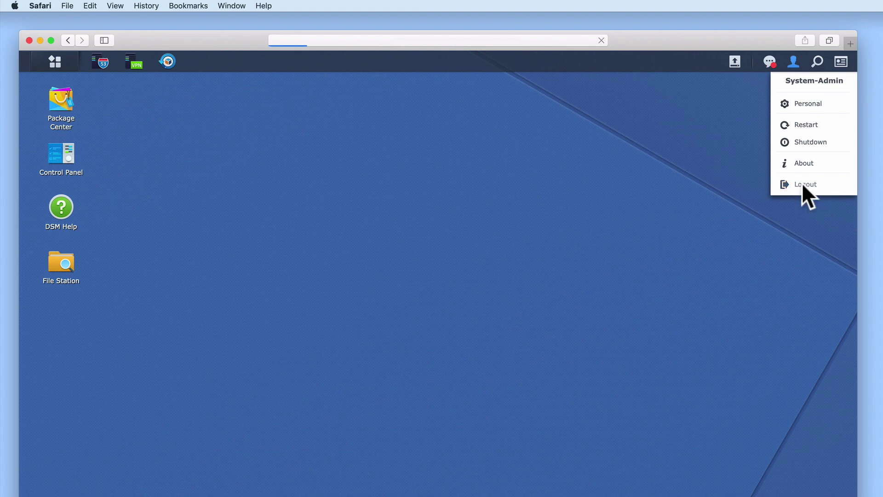
Sign in as the regular user and confirm File Station shows only home, photo and public.
{"action": "type", "text": "mydoodads"}
{"action": "key", "text": "Tab"}
{"action": "type", "text": "*******"}
{"action": "key", "text": "Return"}
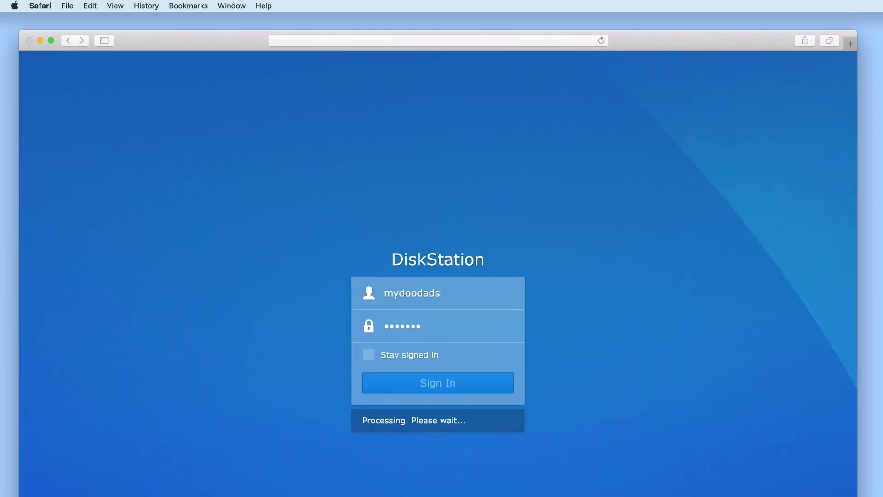
{"action": "left_click", "coordinate": [497, 107]}
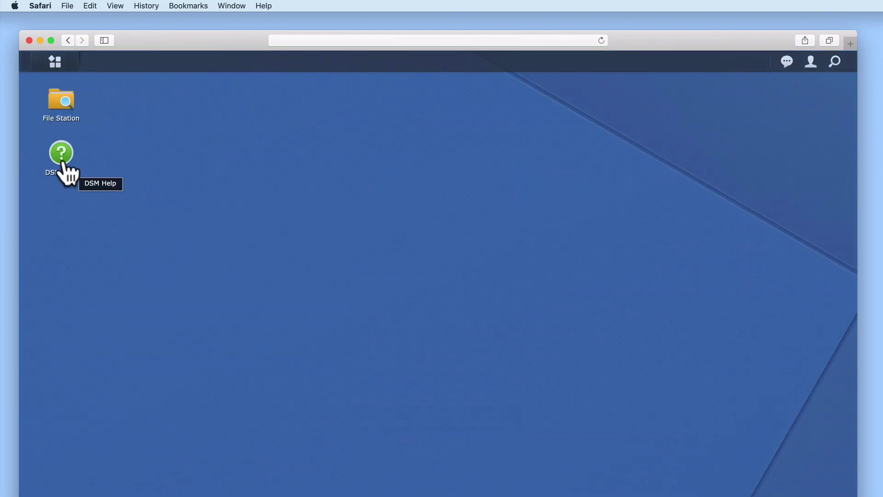
{"action": "left_click", "coordinate": [59, 106]}
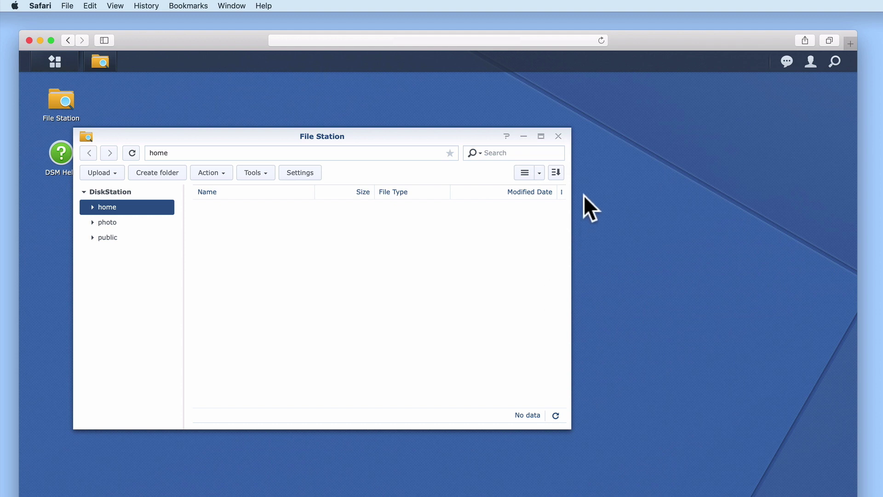
{"action": "left_click", "coordinate": [558, 136]}
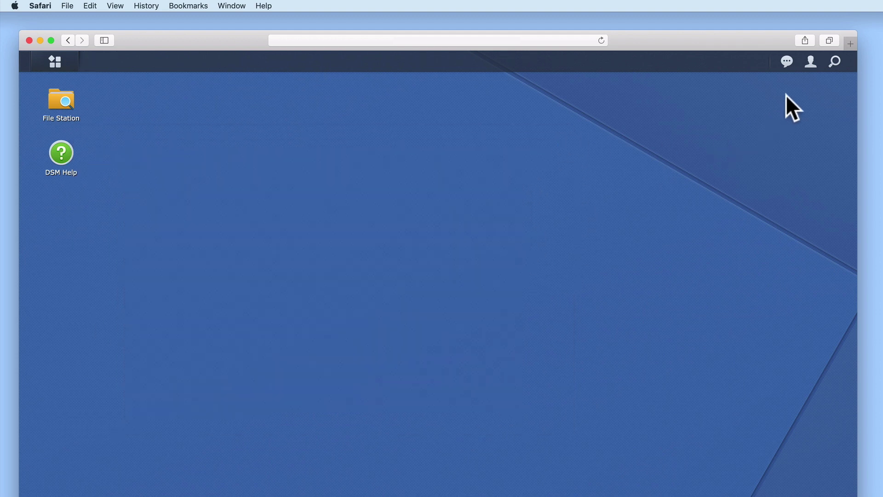
Log out of the regular user and sign back in as the administrator, declining password saving.
{"action": "left_click", "coordinate": [810, 62]}
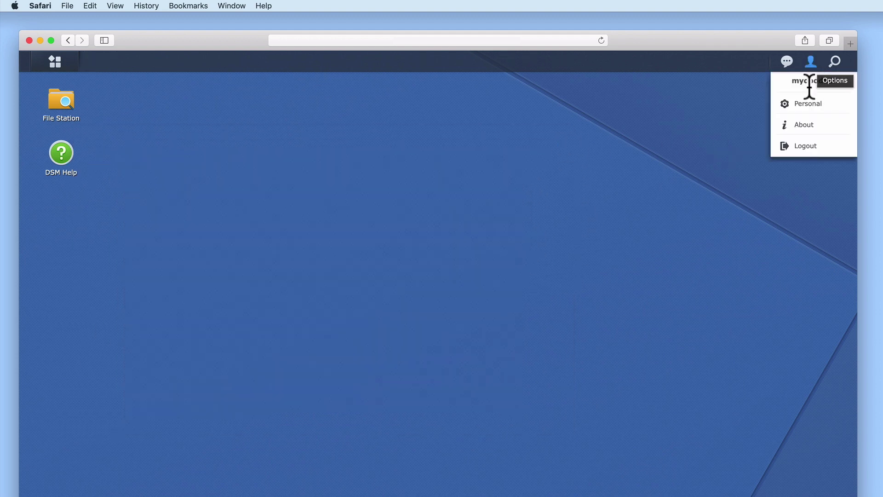
{"action": "left_click", "coordinate": [805, 145]}
{"action": "type", "text": "s"}
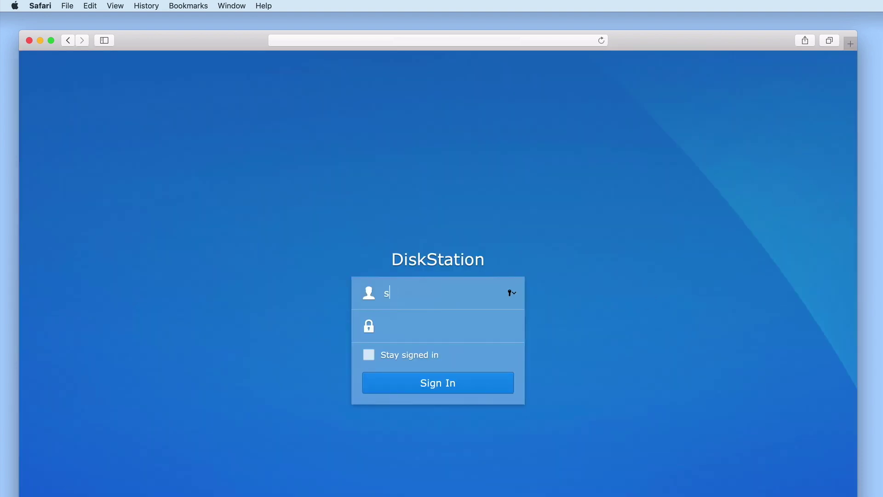
{"action": "type", "text": "ystem-admin"}
{"action": "key", "text": "Tab"}
{"action": "type", "text": "*****"}
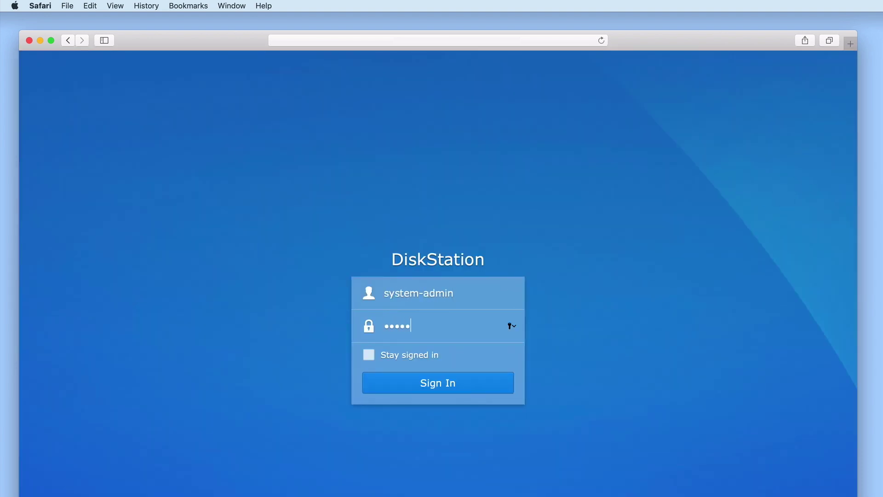
{"action": "type", "text": "********"}
{"action": "key", "text": "Return"}
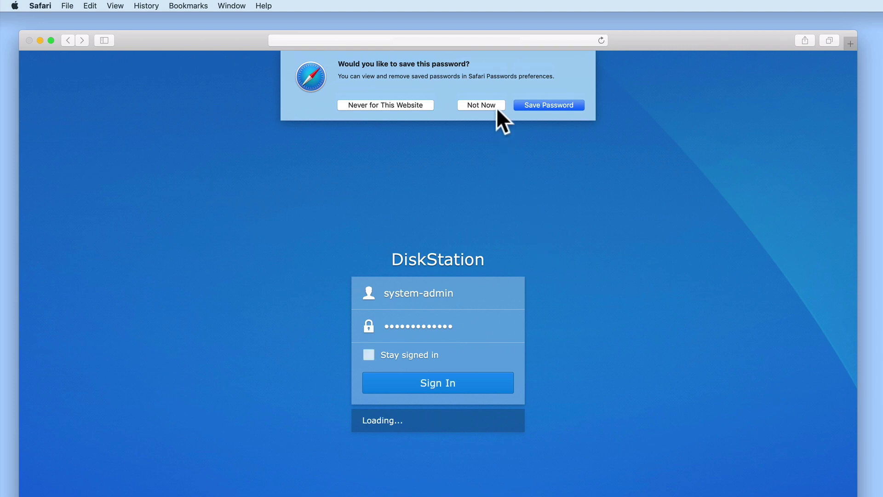
{"action": "left_click", "coordinate": [496, 107]}
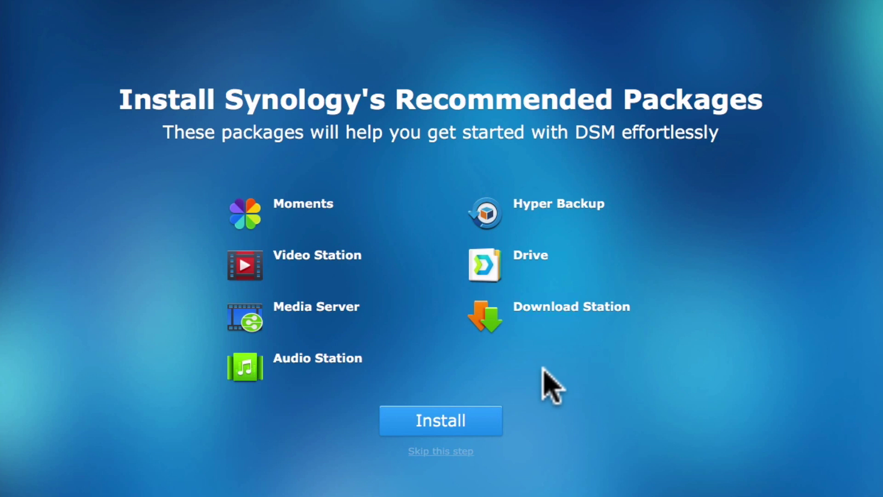
Skip installing the recommended packages such as Moments, Video Station and Hyper Backup.
{"action": "left_click", "coordinate": [457, 452]}
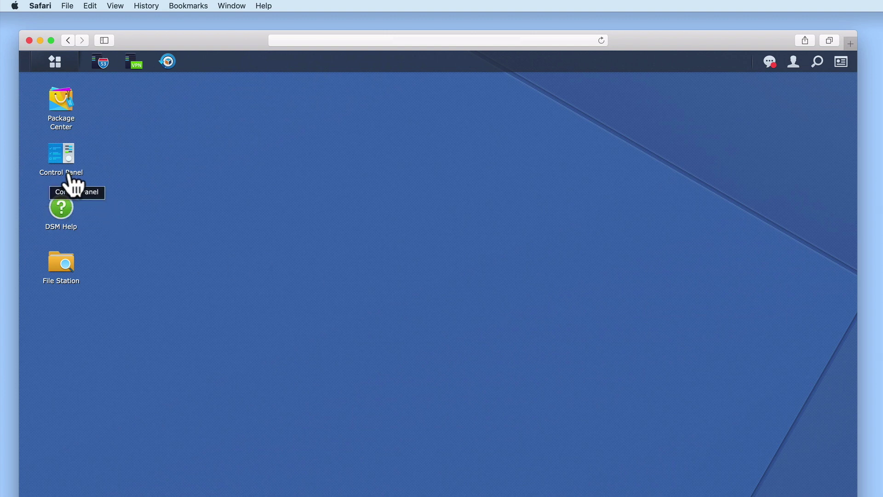
Show Control Panel's User Advanced settings with user home service enabled on Volume 1.
{"action": "left_click", "coordinate": [65, 161]}
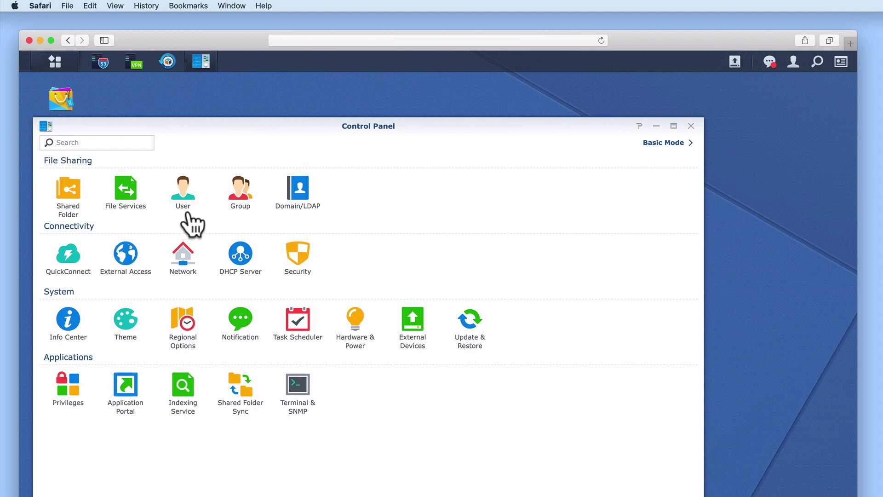
{"action": "left_click", "coordinate": [184, 193]}
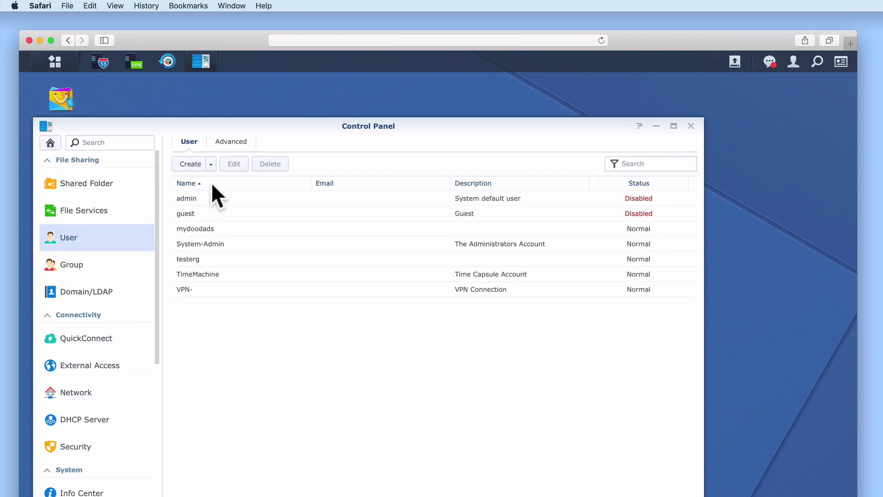
{"action": "left_click", "coordinate": [231, 143]}
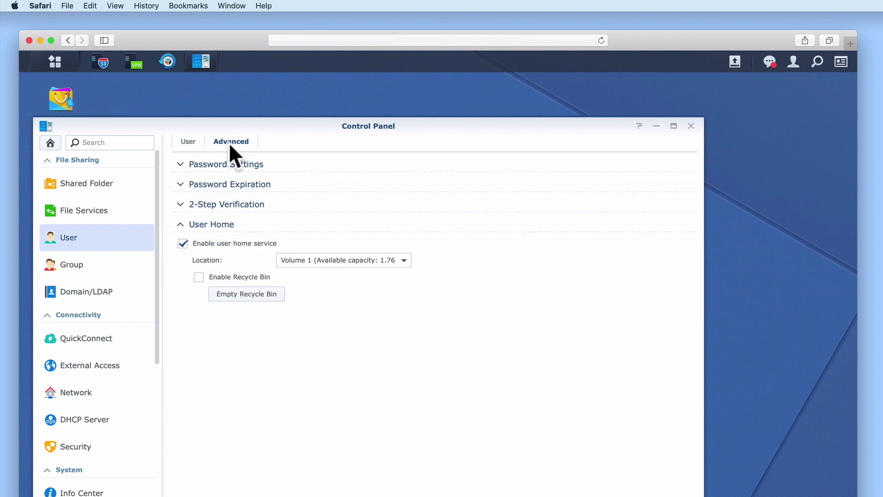